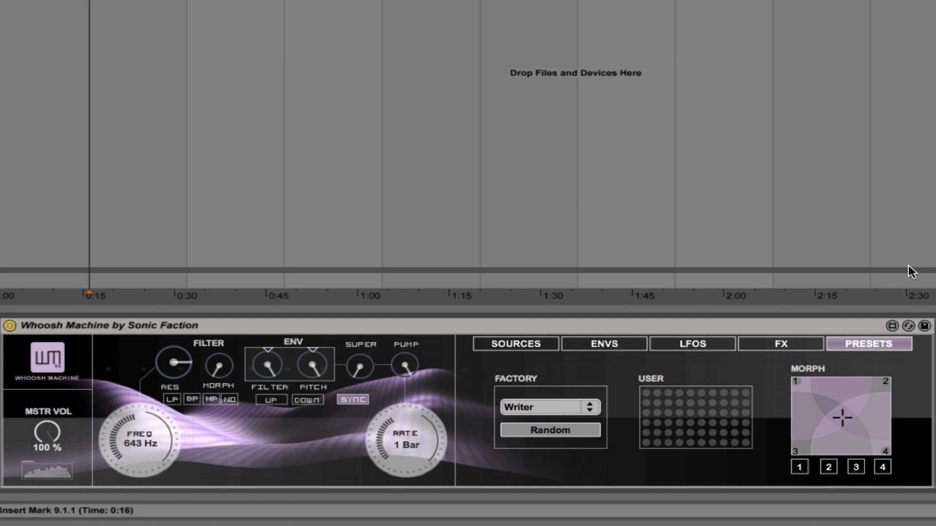
Load the Initial factory preset, then switch to Takeoff (FREQ 30.0 Hz, RATE 4 Bars)
click(556, 407)
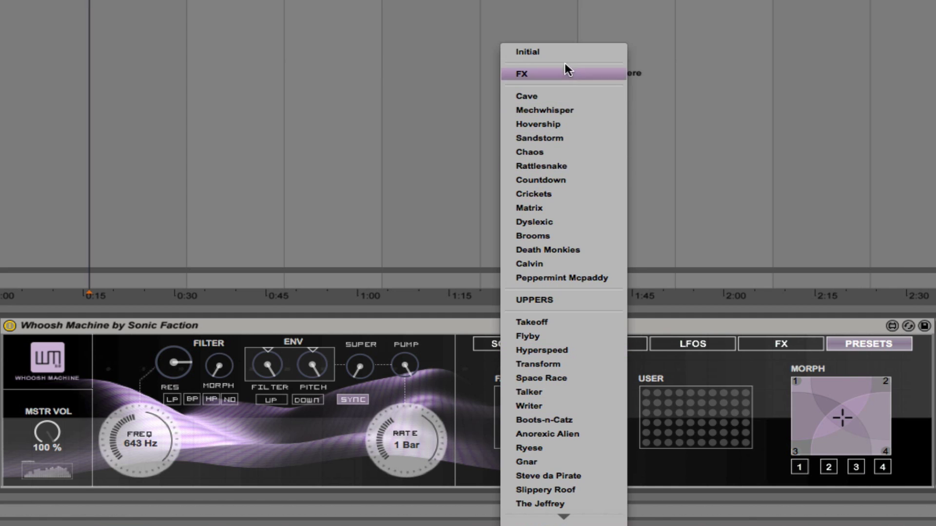
click(555, 51)
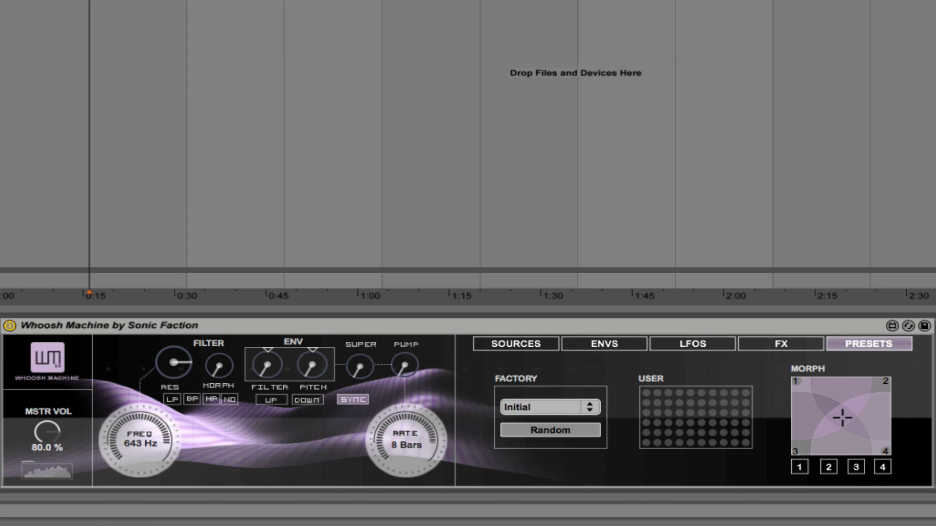
click(558, 407)
scroll(560, 408, down, 10)
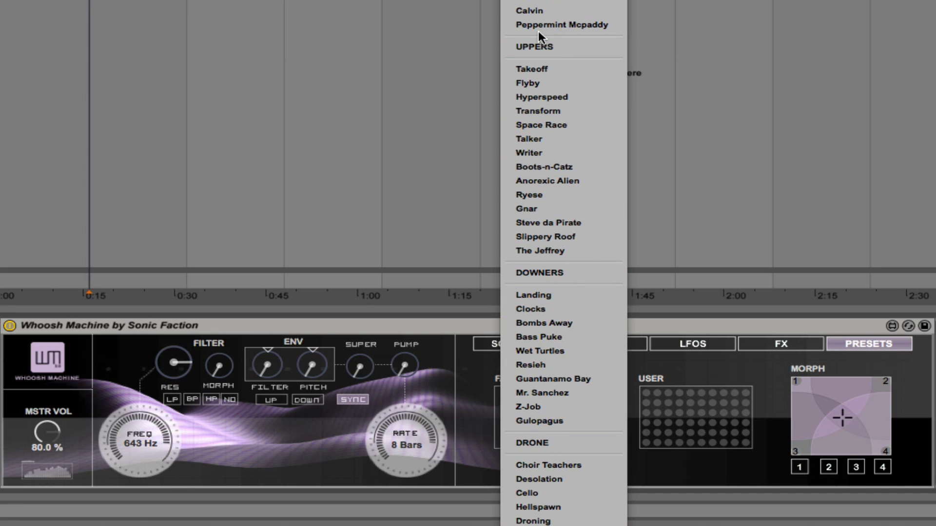
click(541, 69)
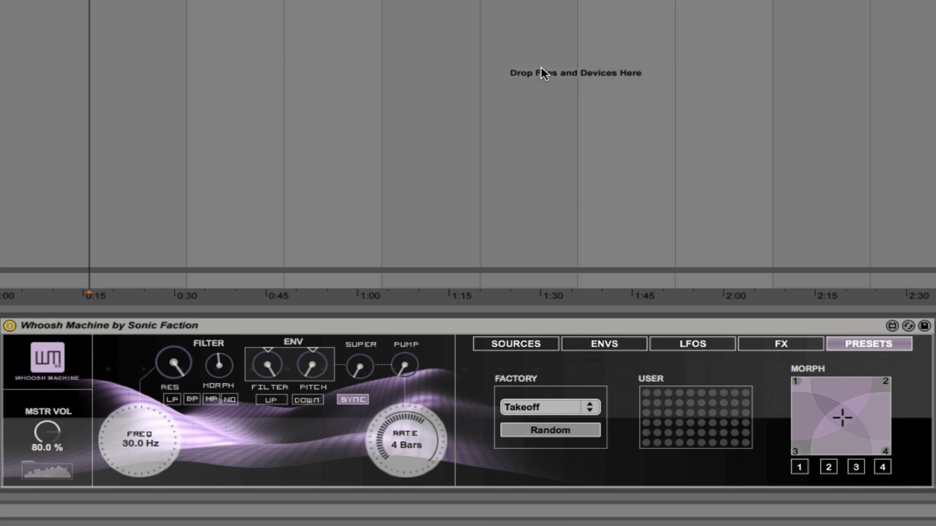
Load the Gulopagus preset from the DOWNERS group, giving RATE 16 Bars
click(554, 406)
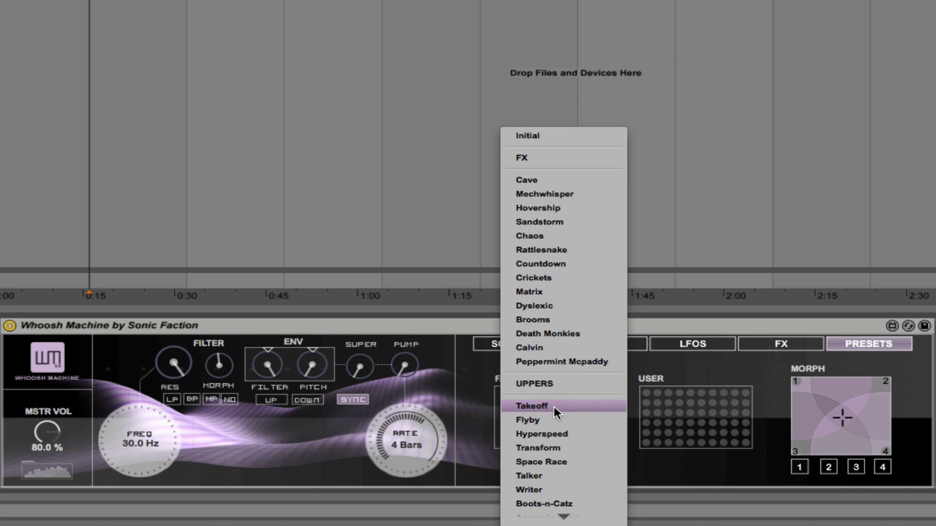
scroll(546, 351, down, 7)
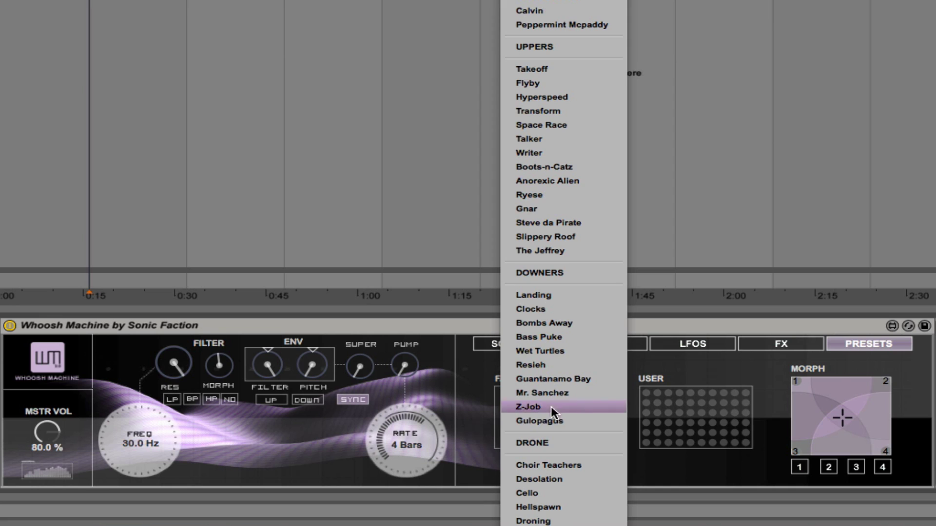
click(578, 420)
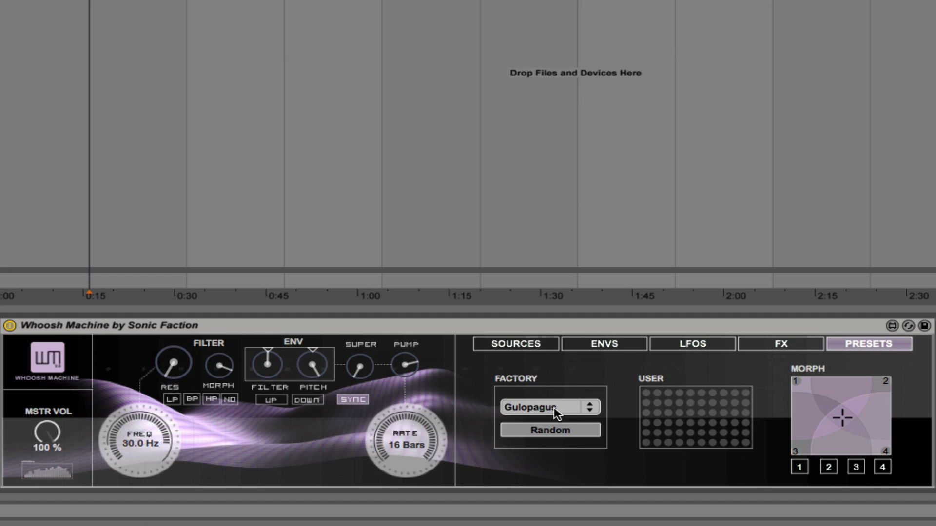
click(554, 407)
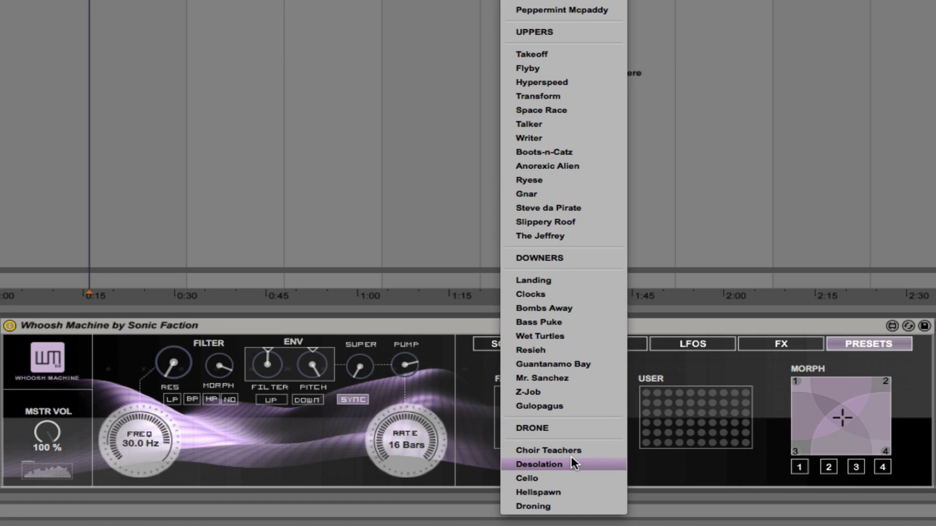
Load the Hellspawn drone preset, then switch to Sandstorm (FREQ 323 Hz, RATE 8 Bars)
click(563, 490)
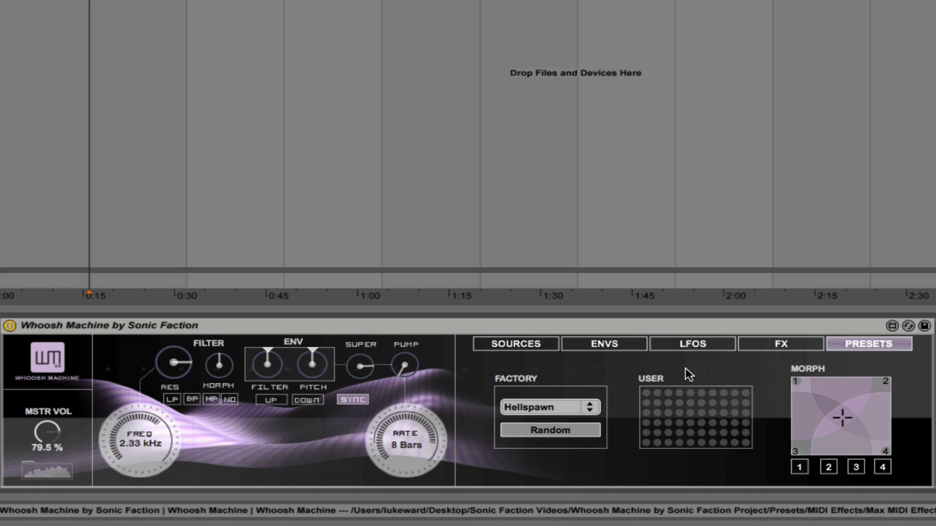
click(561, 410)
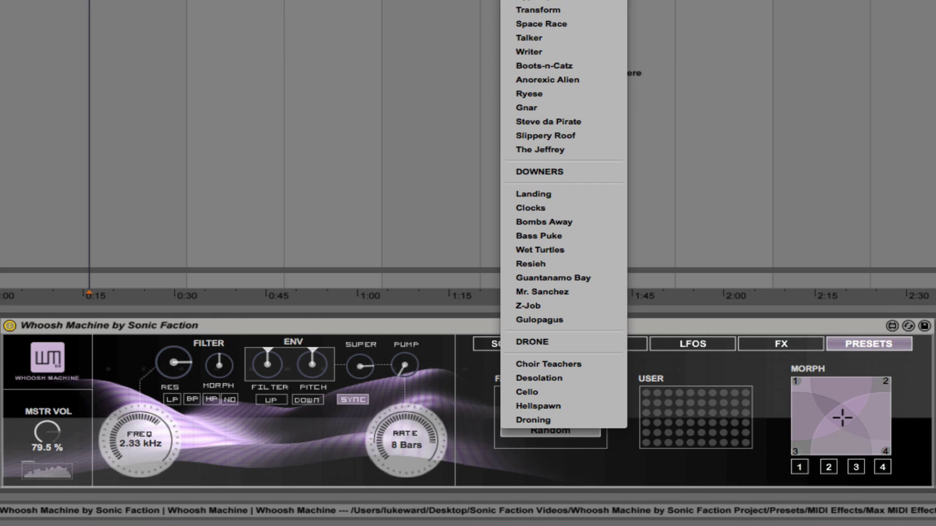
key(Return)
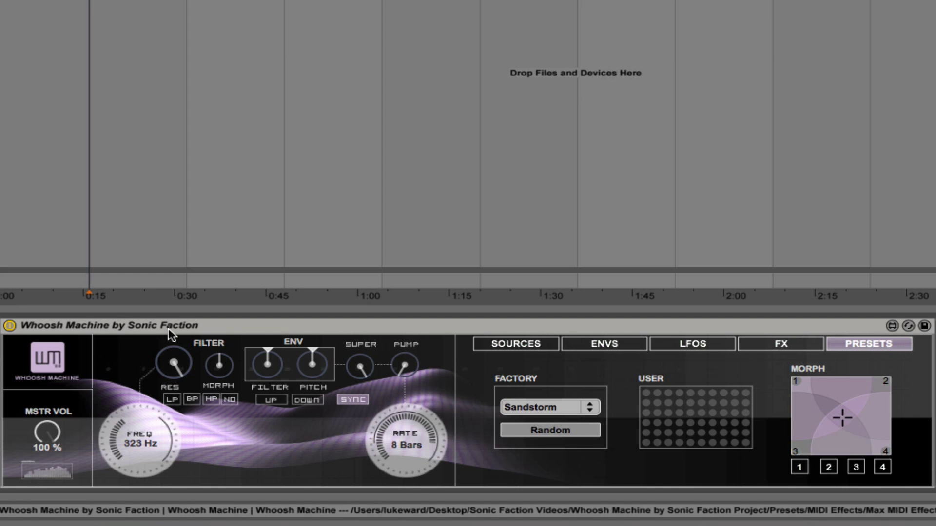
Reset to the Initial preset, set RATE to 1 Bar and adjust the filter FREQ
click(552, 405)
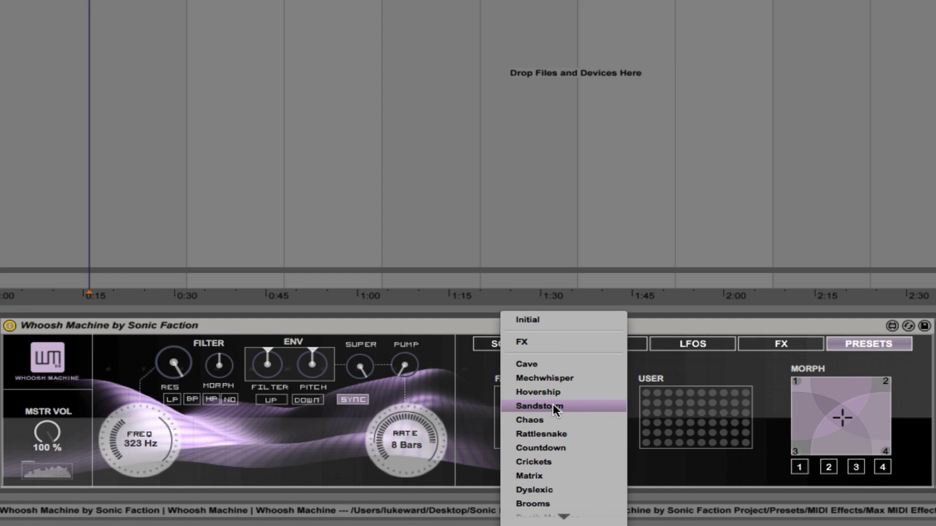
click(541, 314)
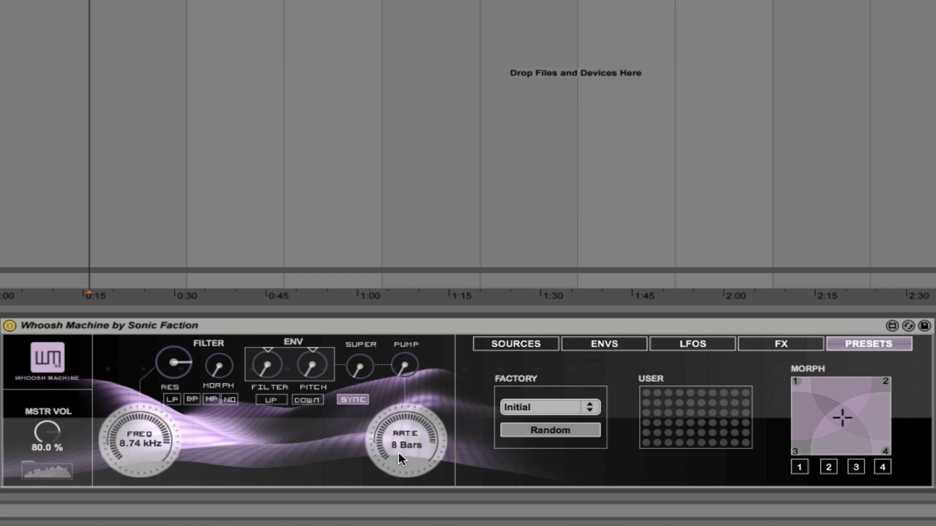
drag(406, 440, 406, 472)
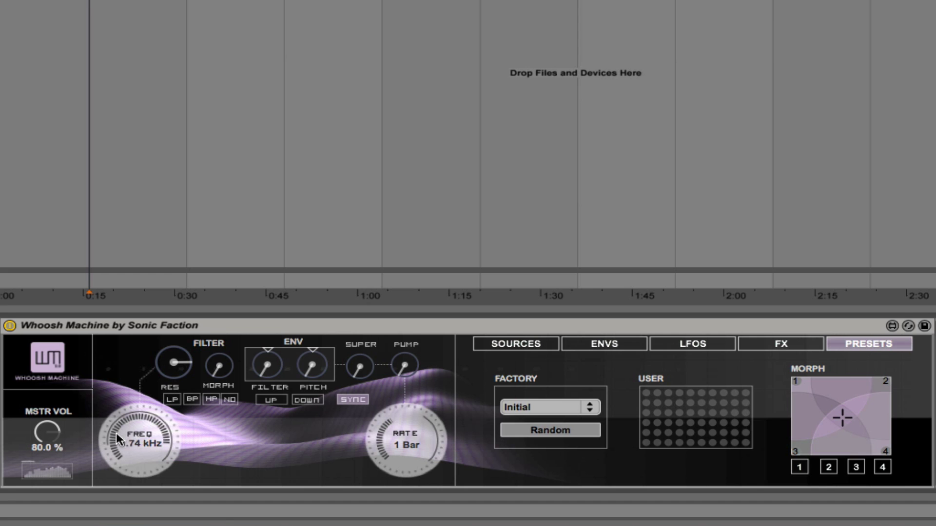
mouse_move(116, 433)
mouse_down()
mouse_move(116, 502)
mouse_move(117, 433)
mouse_up()
Sweep the resonance and try band-pass, high-pass and notch filter modes, ending on notch
mouse_move(174, 363)
mouse_down()
mouse_move(174, 388)
mouse_move(174, 351)
mouse_move(175, 366)
mouse_up()
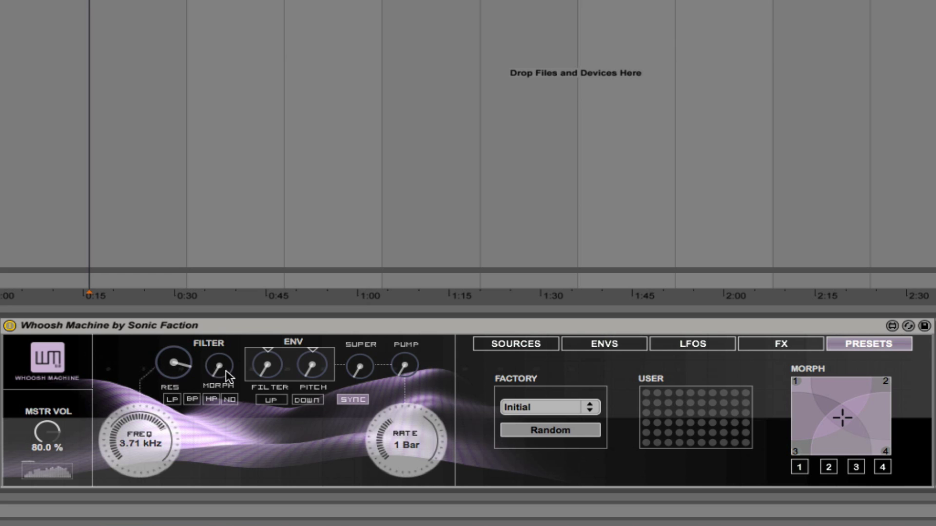
click(192, 399)
mouse_move(218, 370)
mouse_down()
mouse_move(218, 341)
mouse_move(218, 370)
mouse_up()
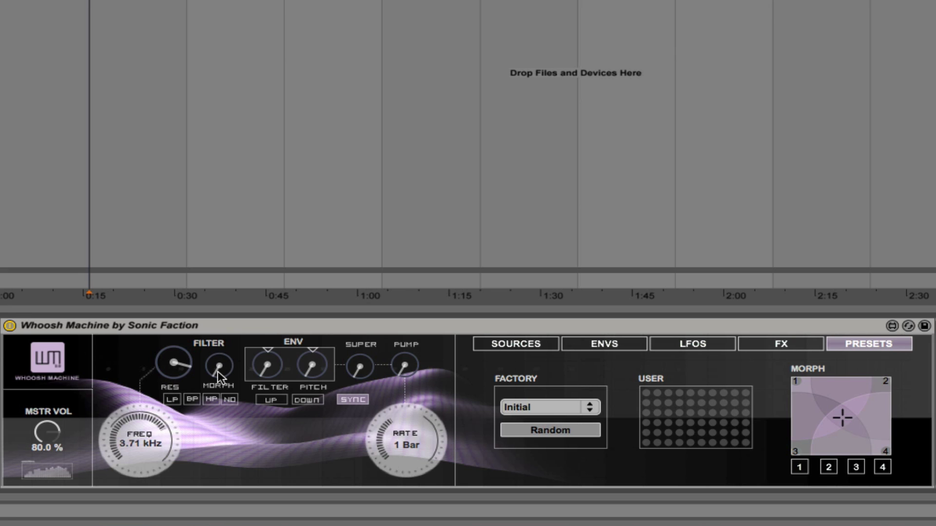
click(190, 402)
click(211, 400)
click(230, 400)
Toggle the envelope direction between DOWN and UP, leaving it on UP
click(305, 401)
click(272, 400)
click(298, 398)
click(282, 402)
On the ENVS page, select the AMP envelope and adjust the filter and pitch envelope amounts
click(604, 342)
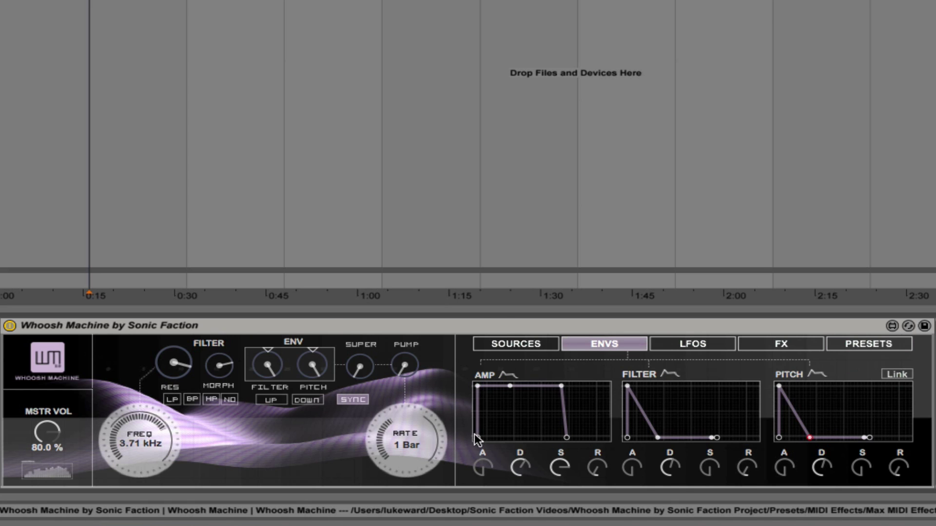
click(510, 386)
drag(259, 366, 258, 347)
drag(308, 364, 307, 365)
Flip the envelope direction between UP and DOWN, finishing on UP
click(269, 400)
click(299, 400)
click(268, 401)
click(271, 400)
Raise the envelope filter amount and turn SUPER up from minimum to just below mid-range
drag(277, 379, 308, 332)
drag(260, 366, 312, 355)
mouse_move(362, 373)
mouse_down()
mouse_move(362, 324)
mouse_move(361, 379)
mouse_up()
drag(361, 379, 361, 343)
Set envelope direction to UP and sweep SUPER from minimum to near maximum, then back to mid
click(261, 401)
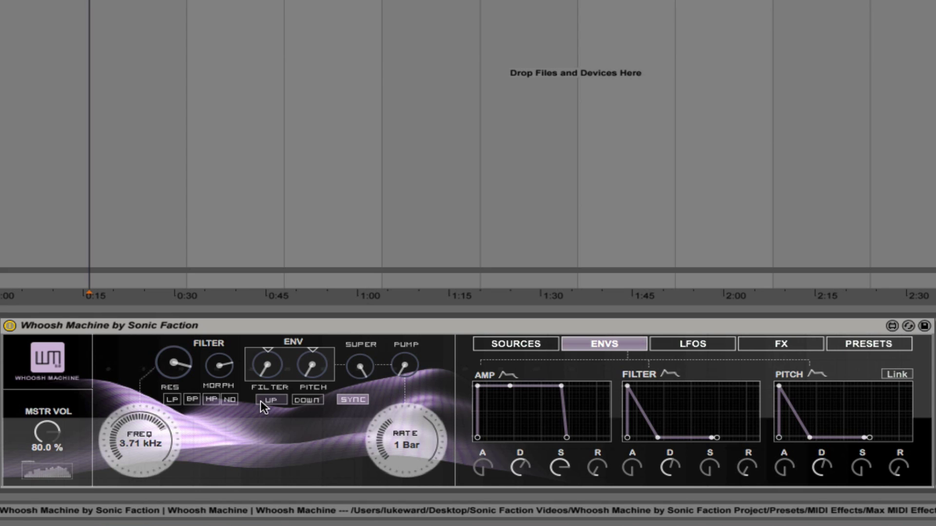
mouse_move(360, 368)
mouse_down()
mouse_move(359, 385)
mouse_move(362, 369)
mouse_up()
drag(360, 373, 361, 351)
drag(360, 367, 361, 385)
Turn PUMP up in stages, change RATE to 1/3n, then raise PUMP again
drag(405, 366, 404, 357)
drag(408, 371, 406, 348)
drag(409, 376, 407, 358)
mouse_move(399, 444)
mouse_down()
mouse_move(399, 461)
mouse_move(399, 448)
mouse_up()
drag(405, 366, 404, 356)
Cycle through the Sources, Envelopes, LFO and Presets/Morph tabs, returning to Sources
click(516, 342)
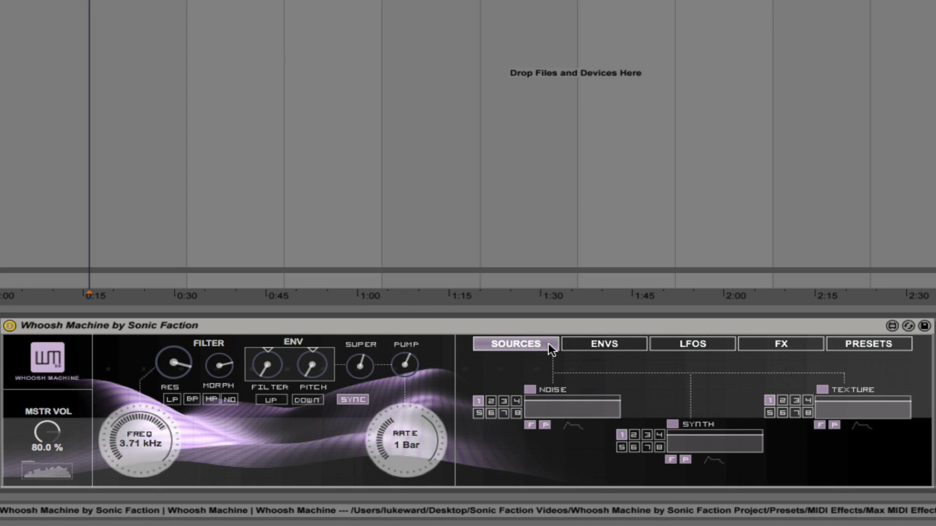
click(629, 342)
click(713, 344)
click(876, 343)
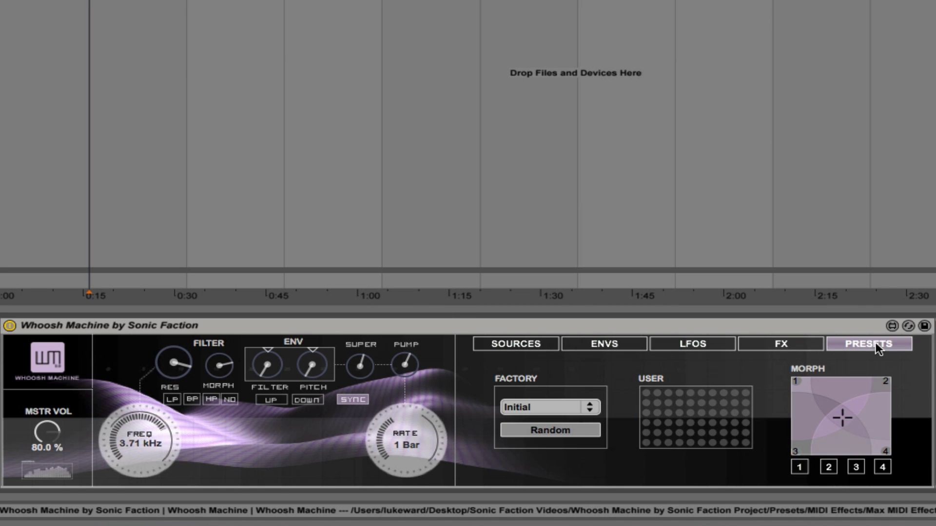
click(508, 345)
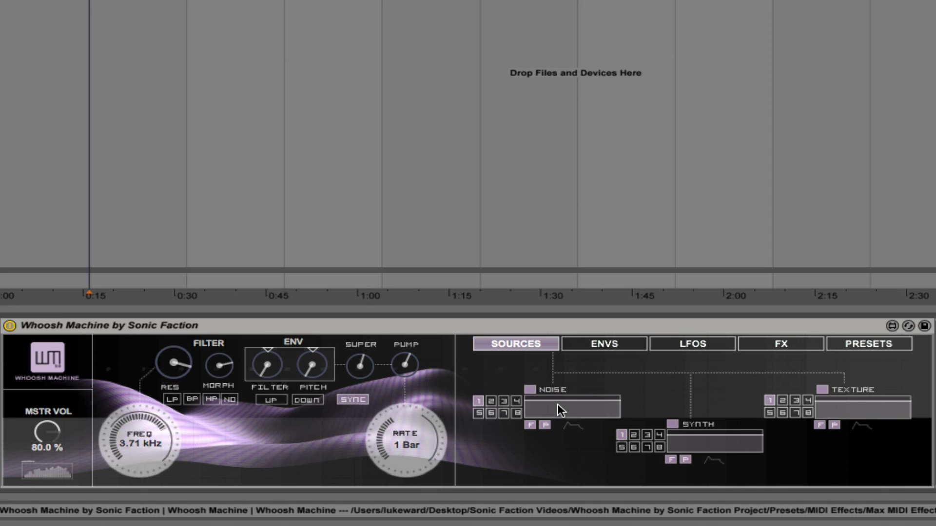
Adjust the Noise level, switch it to sound slot 5 and turn its P option off
drag(557, 404, 558, 424)
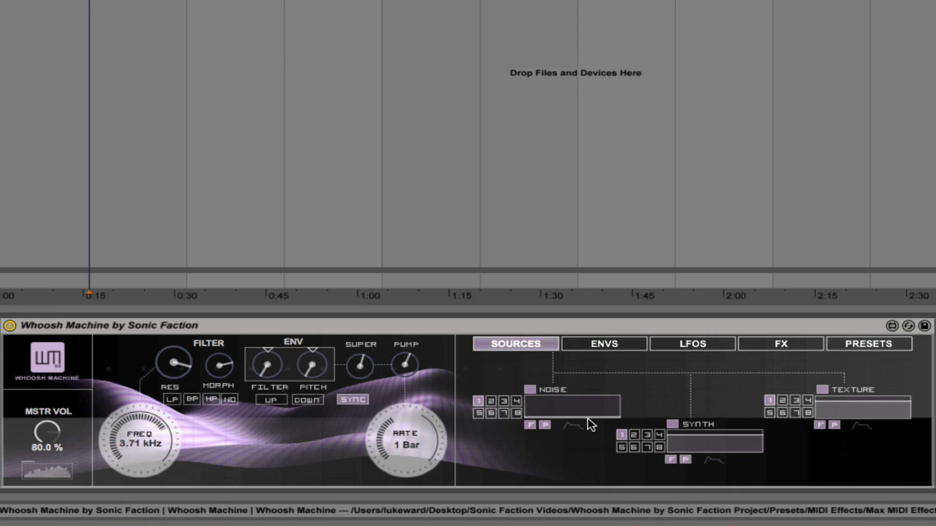
drag(573, 414, 570, 400)
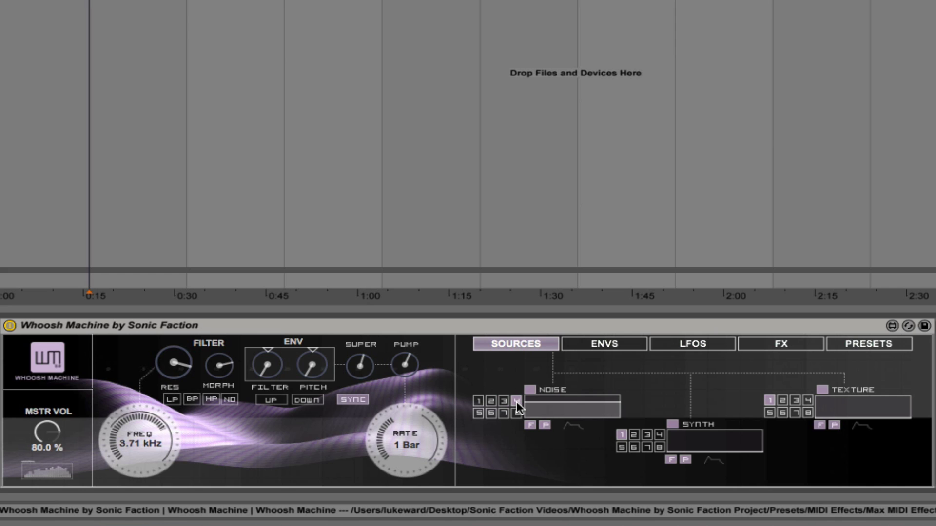
click(478, 413)
click(544, 426)
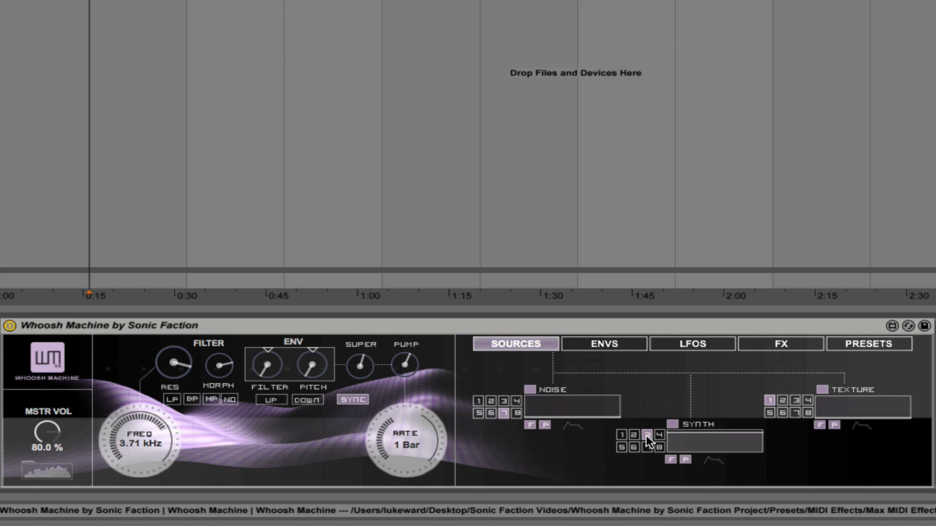
Switch Synth to slot 5 and Texture to slot 6, max Texture, raise Noise, and drop Synth to a third
click(659, 435)
click(623, 447)
drag(560, 411, 556, 400)
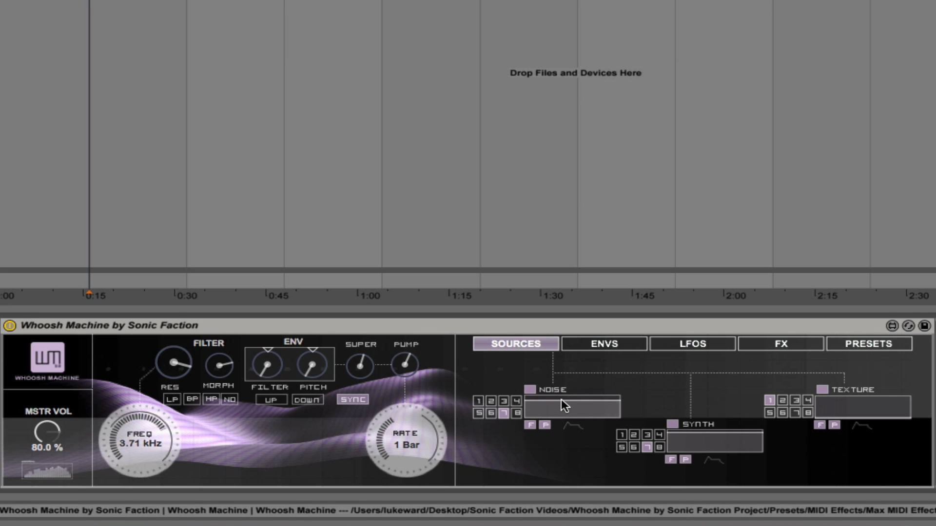
drag(840, 412, 850, 398)
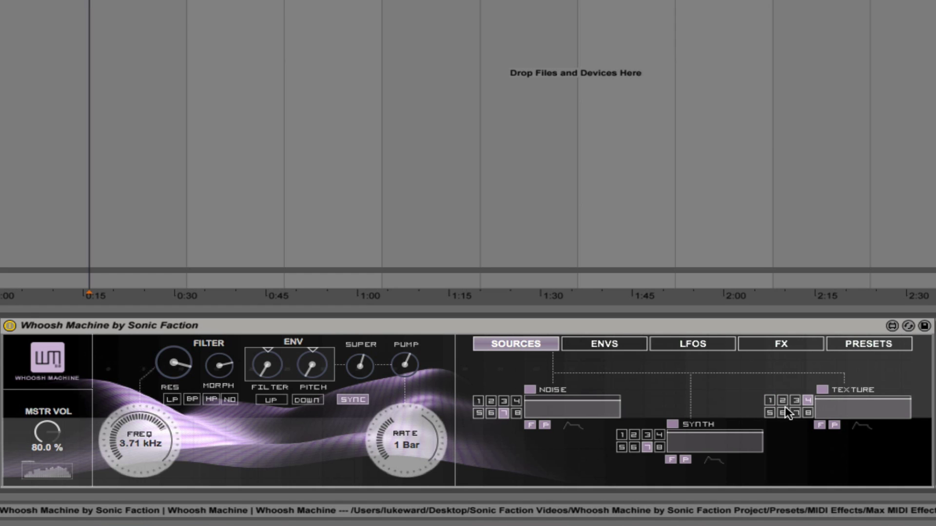
click(770, 412)
drag(680, 434, 680, 440)
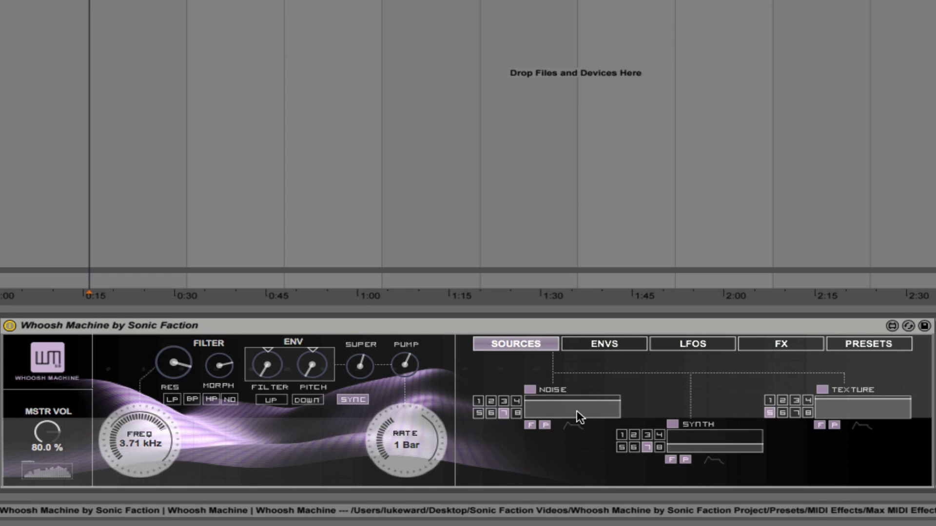
click(783, 412)
Show the envelope editors and lengthen the AMP envelope's attack
click(603, 347)
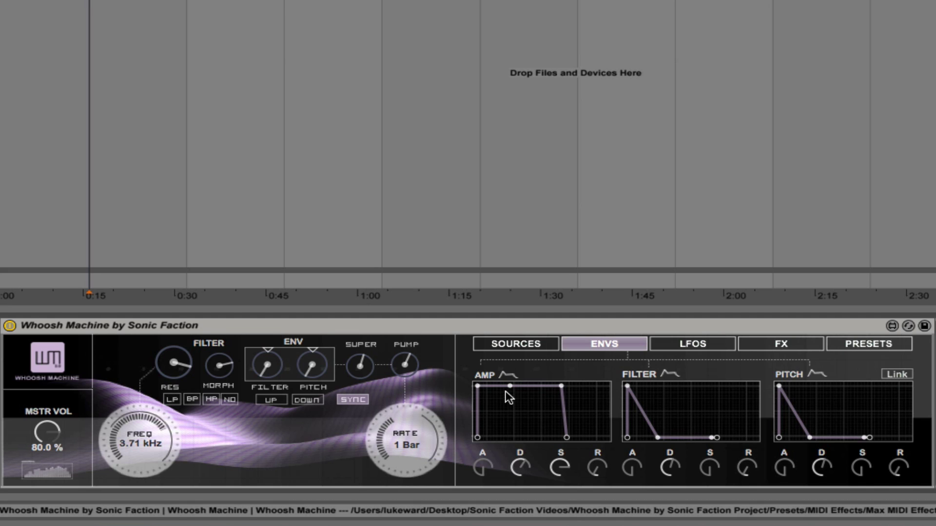
mouse_move(508, 389)
mouse_down()
mouse_move(521, 389)
mouse_move(508, 389)
mouse_up()
Make LFO 1 at 4.53 Hz modulate filter, pan and pitch, with filter frequency at 92.1 Hz
click(690, 343)
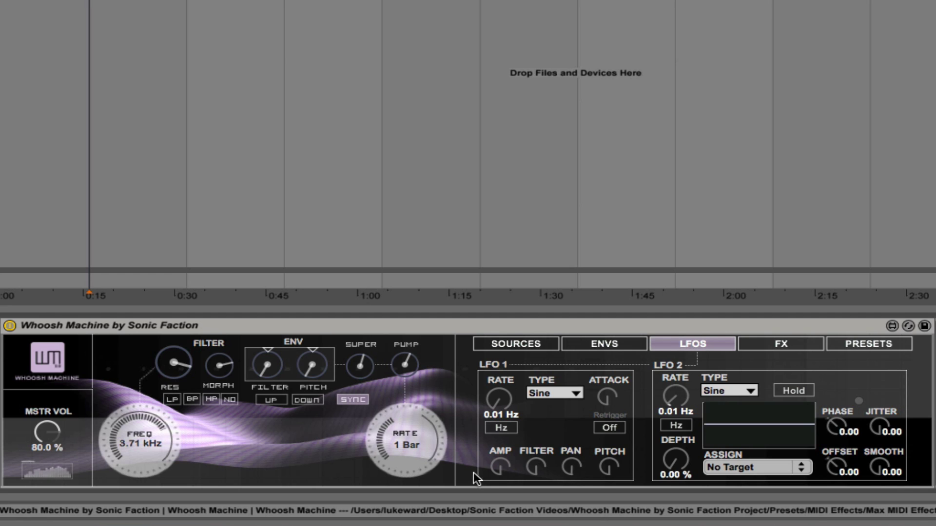
drag(500, 466, 499, 379)
drag(506, 466, 537, 451)
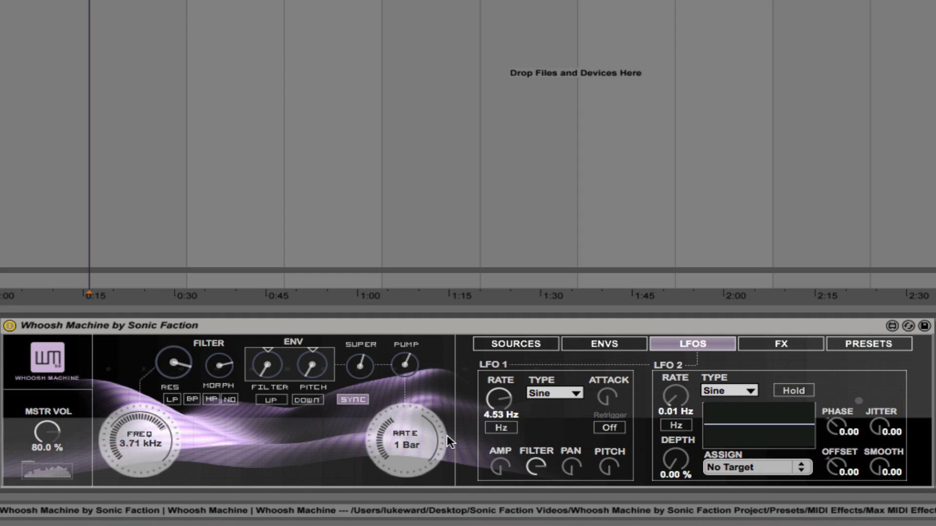
drag(127, 429, 127, 483)
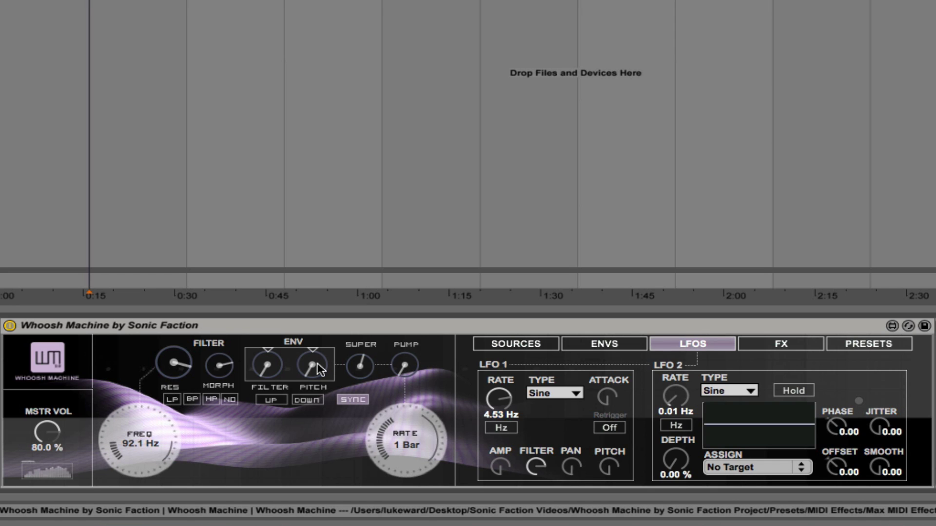
drag(536, 467, 568, 459)
drag(567, 469, 567, 454)
mouse_move(610, 468)
mouse_down()
mouse_move(609, 452)
mouse_move(609, 468)
mouse_up()
Give LFO 2 phase -0.78, jitter 0.61, depth 52.5 %, smooth 0.73 and offset 0.43
click(751, 468)
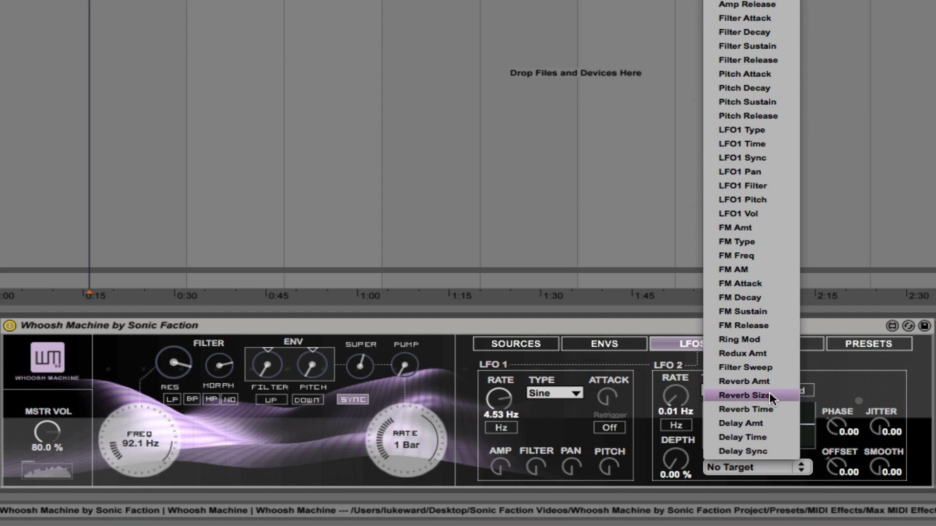
click(765, 467)
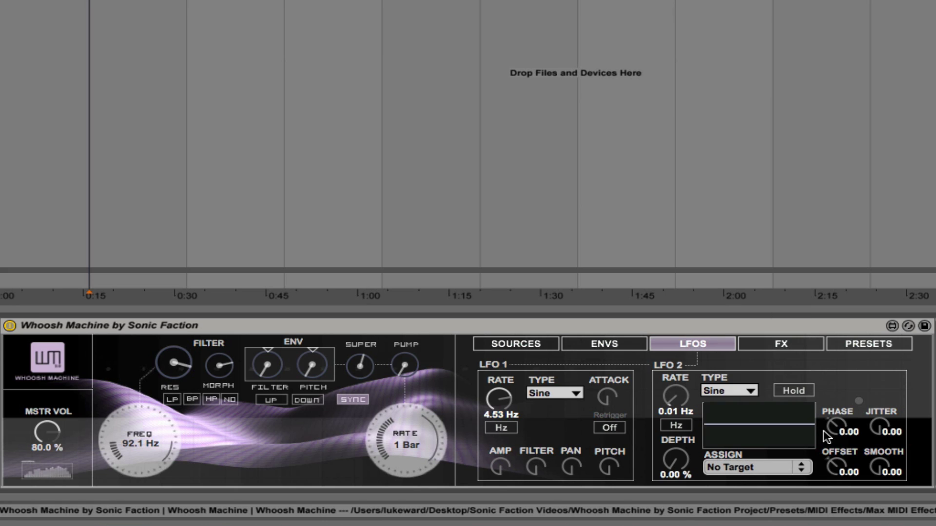
drag(835, 427, 836, 400)
drag(881, 427, 882, 404)
drag(681, 451, 681, 433)
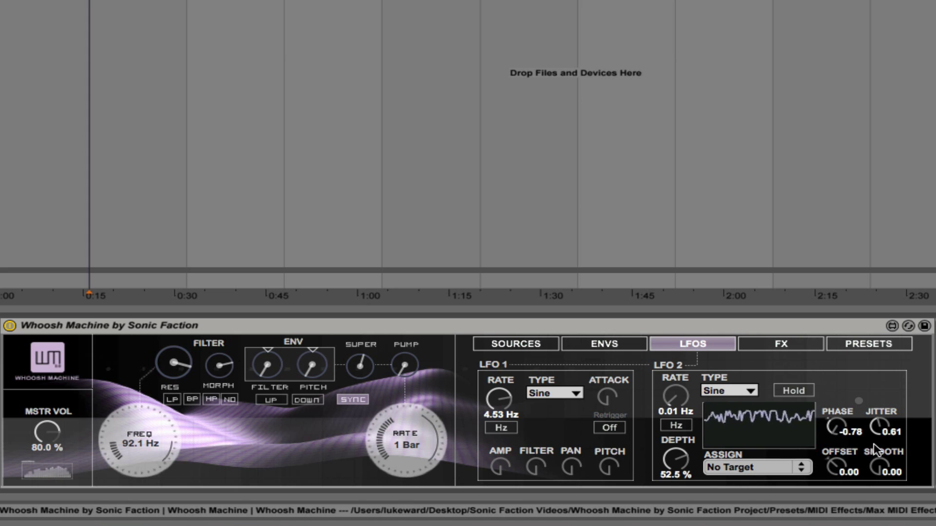
drag(882, 471, 880, 446)
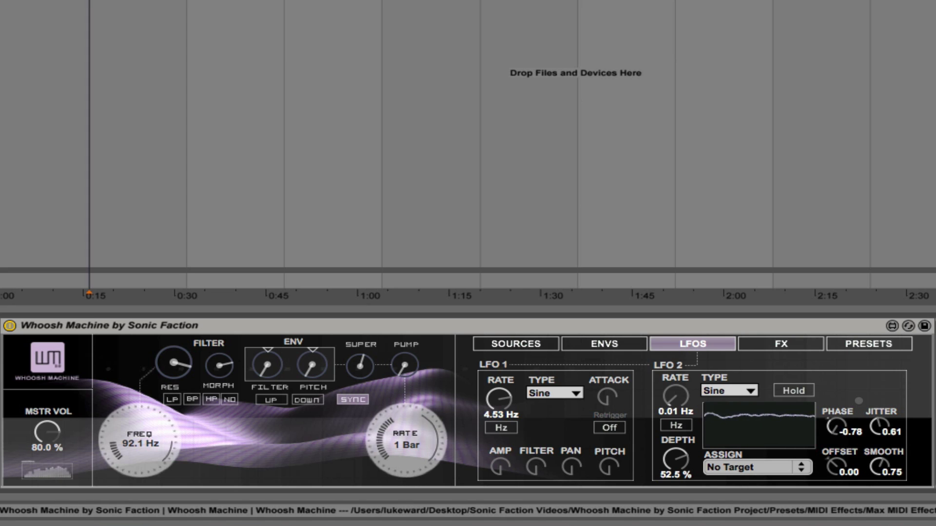
drag(846, 475, 846, 458)
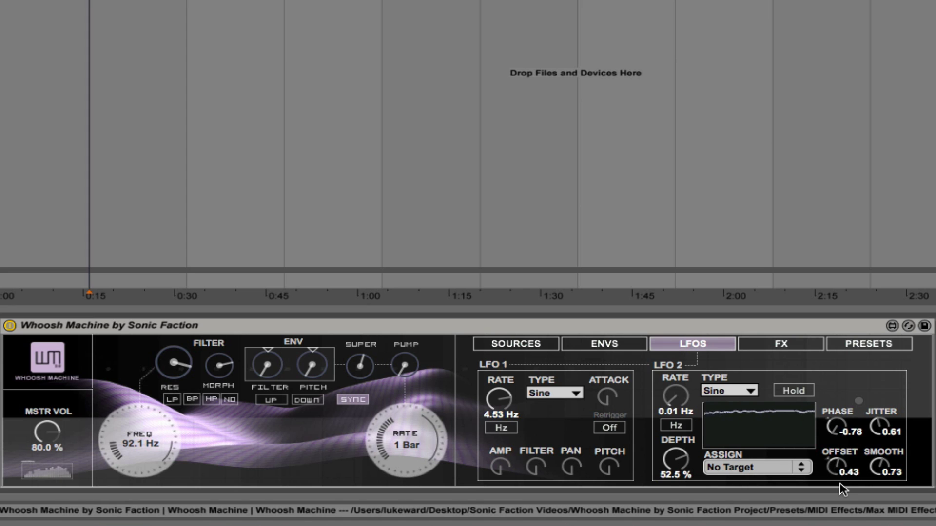
click(780, 343)
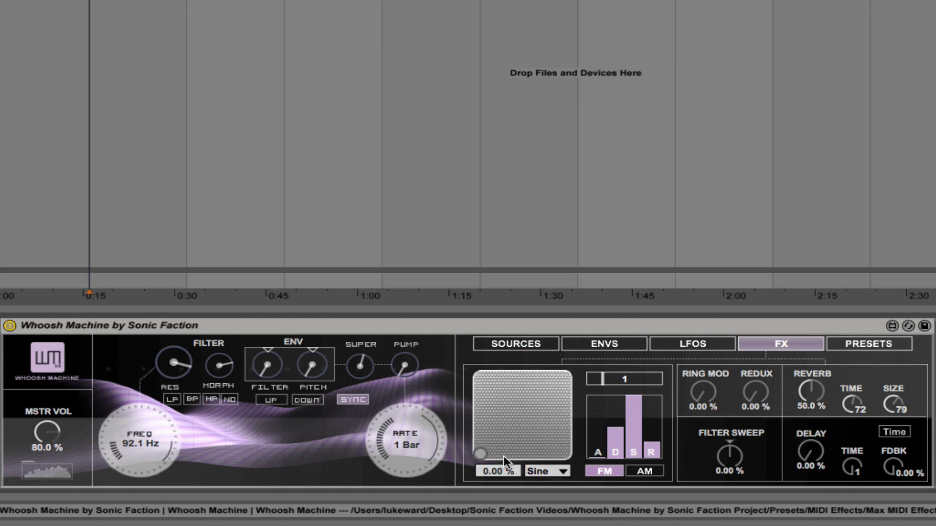
Push FM modulation near maximum, pick a different modulation waveform, and raise ring modulation
drag(509, 472, 509, 424)
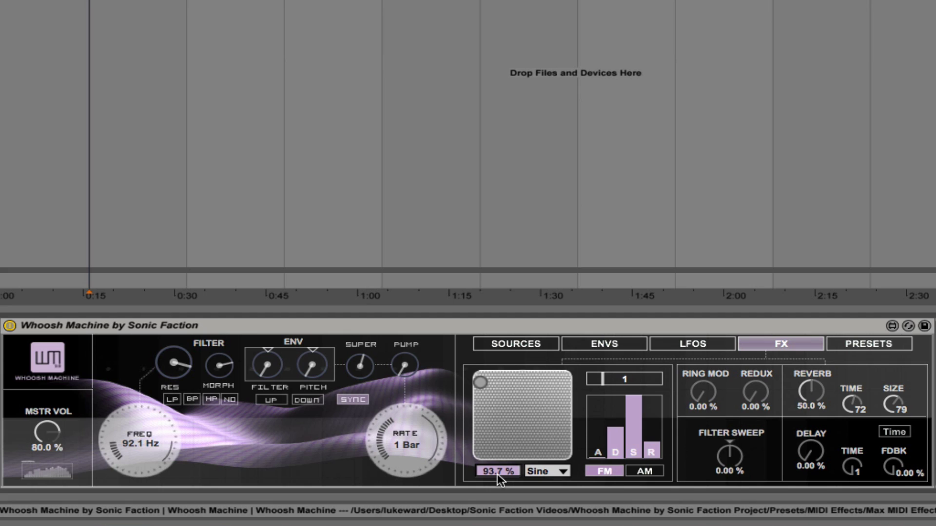
click(553, 472)
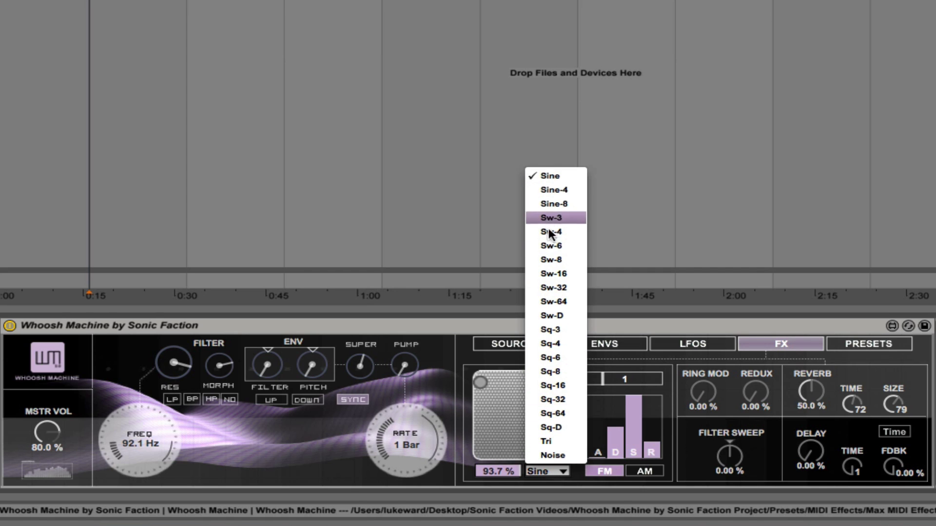
click(556, 316)
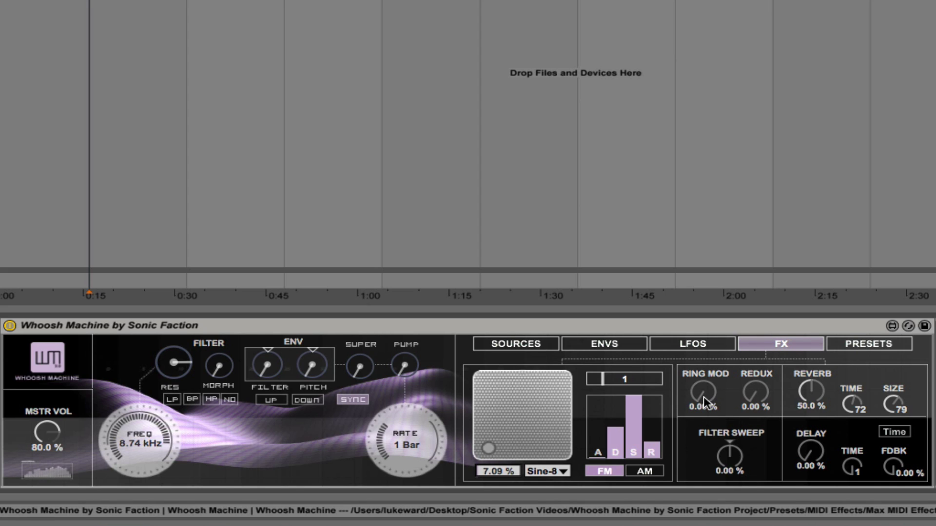
drag(703, 397, 756, 398)
Set reverb to 47.6 % and filter sweep to -2.36 %, trying delay at 52 % before returning it to 0 %
drag(803, 393, 812, 396)
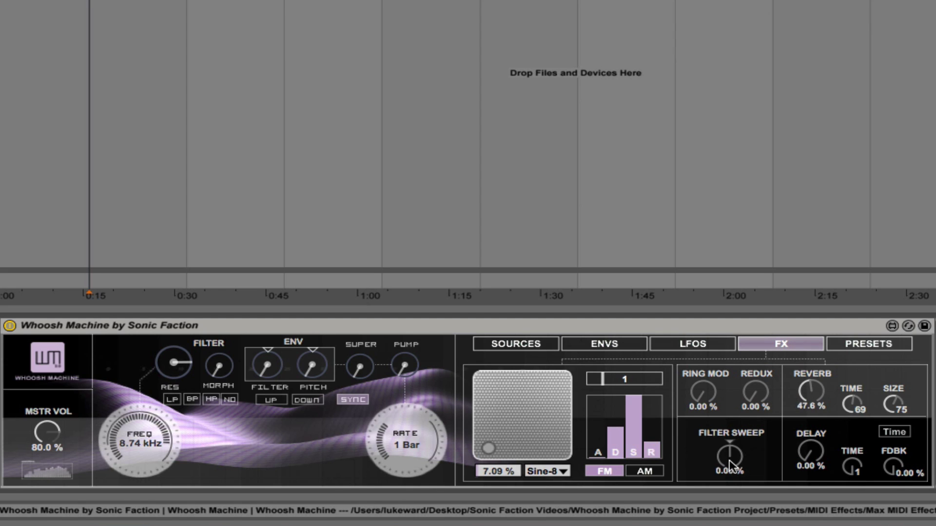
mouse_move(728, 464)
mouse_down()
mouse_move(729, 488)
mouse_move(728, 463)
mouse_move(728, 473)
mouse_up()
mouse_move(811, 464)
mouse_down()
mouse_move(811, 446)
mouse_move(811, 464)
mouse_up()
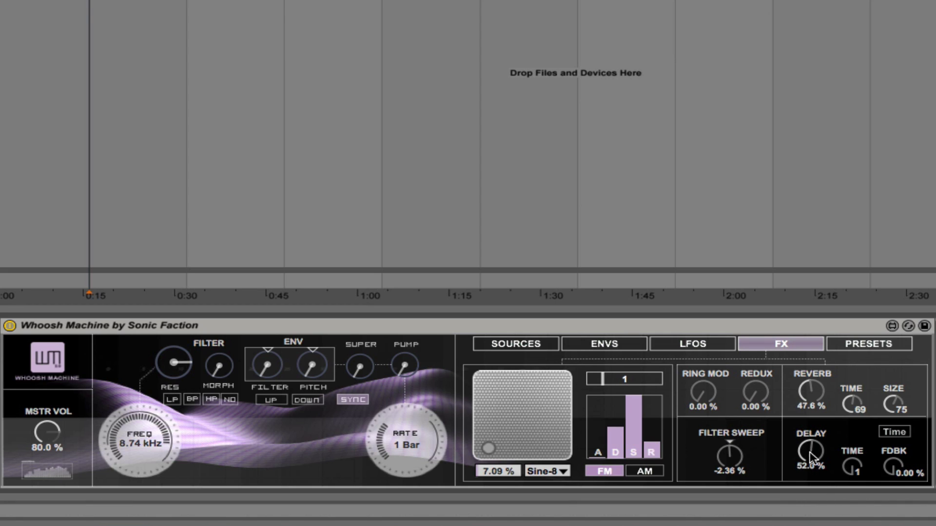
mouse_move(810, 456)
mouse_down()
mouse_move(810, 473)
mouse_move(808, 457)
mouse_up()
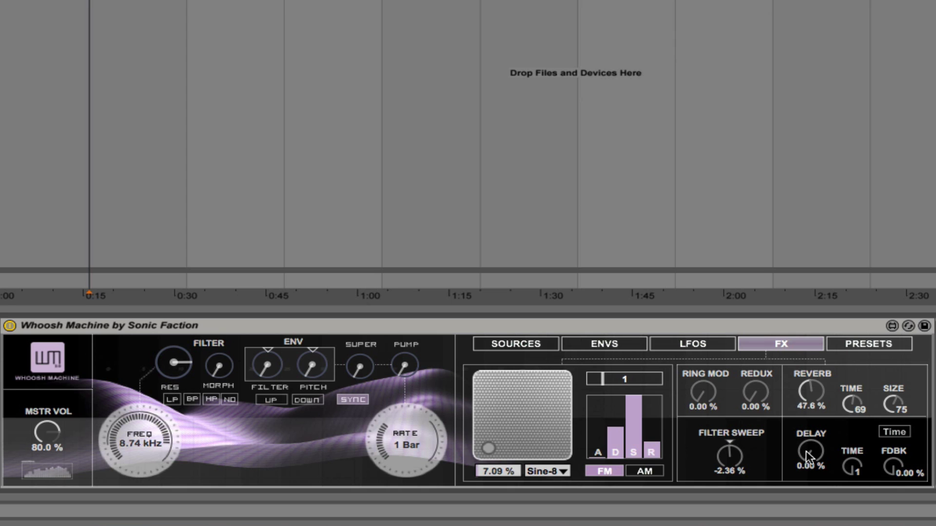
Go to the Presets page and scroll the factory preset list down to the Drone presets
click(869, 345)
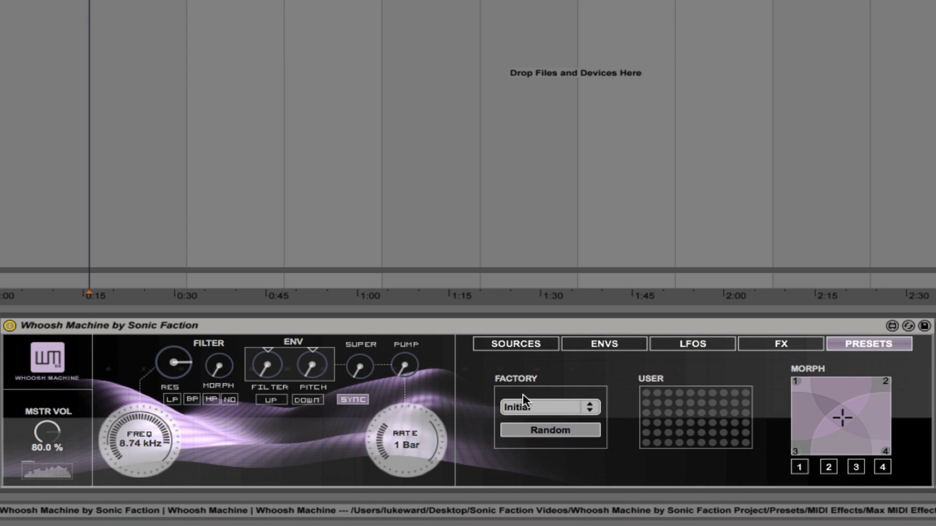
click(541, 408)
scroll(544, 414, down, 5)
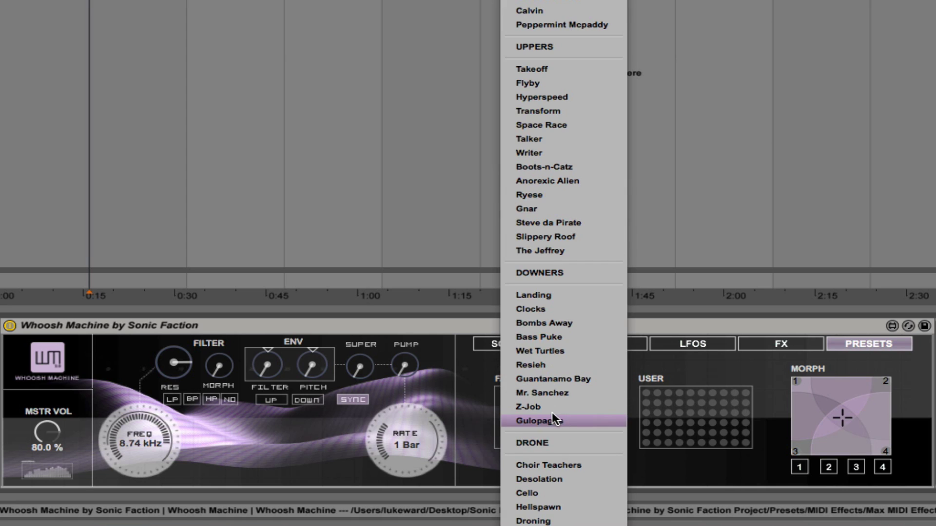
click(563, 24)
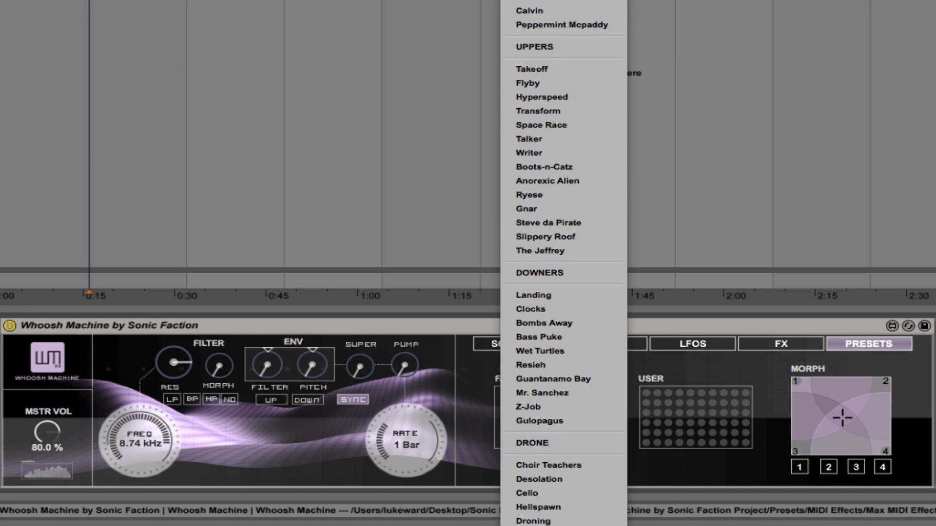
click(560, 428)
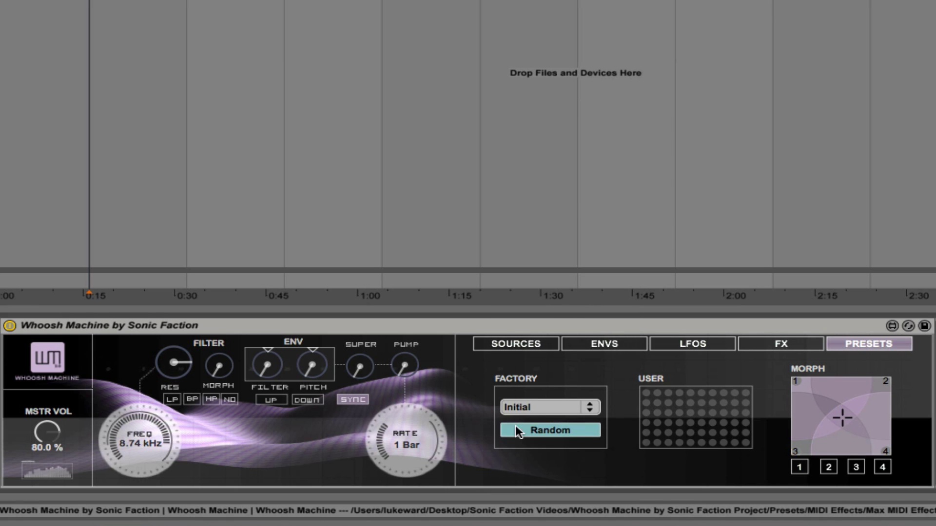
click(537, 408)
scroll(542, 413, down, 10)
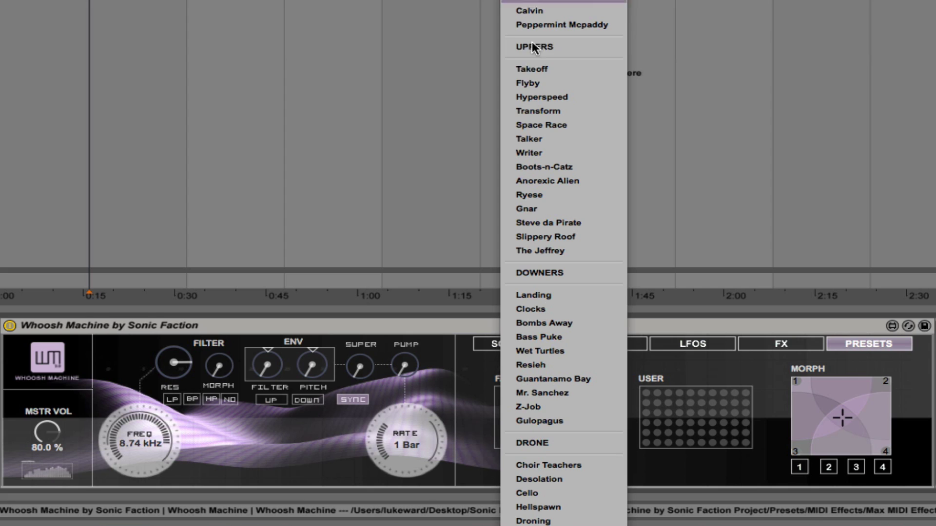
Store Choir Teachers in morph slot 1 and Desolation in morph slot 2
click(559, 466)
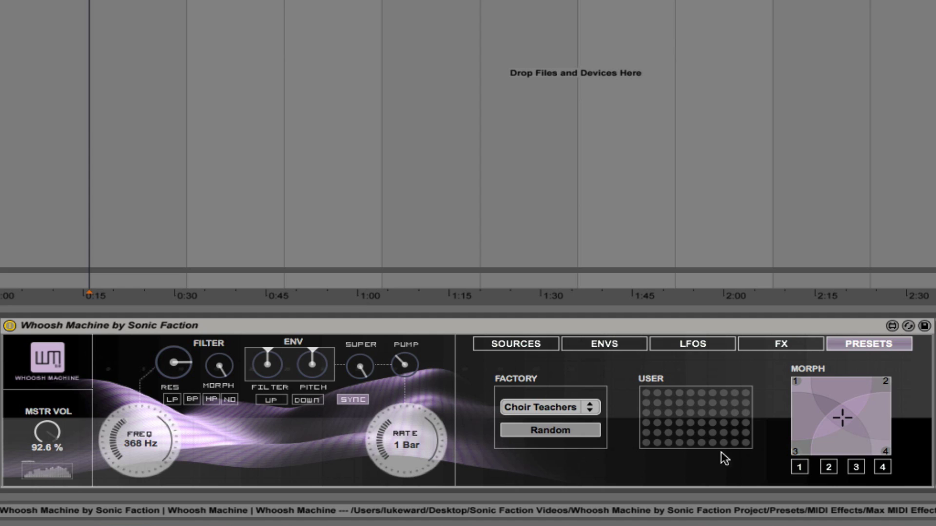
click(798, 469)
click(553, 408)
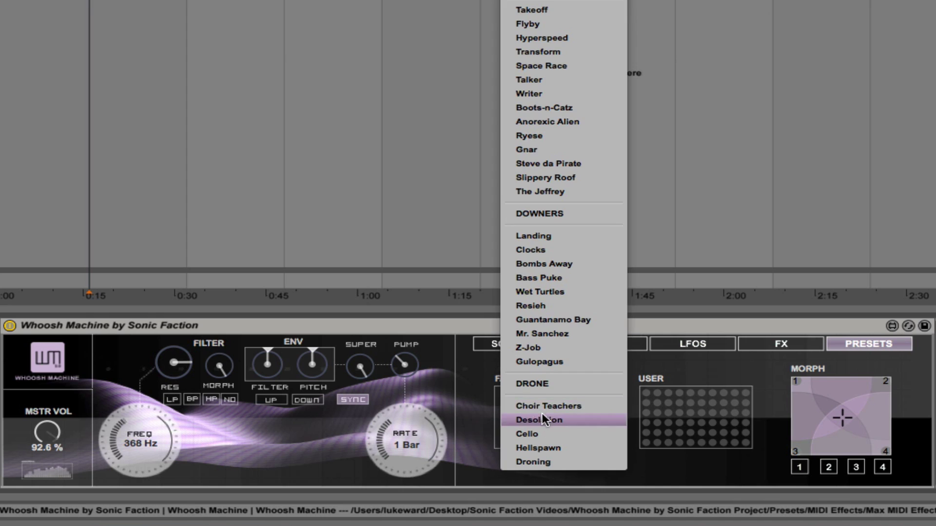
click(576, 421)
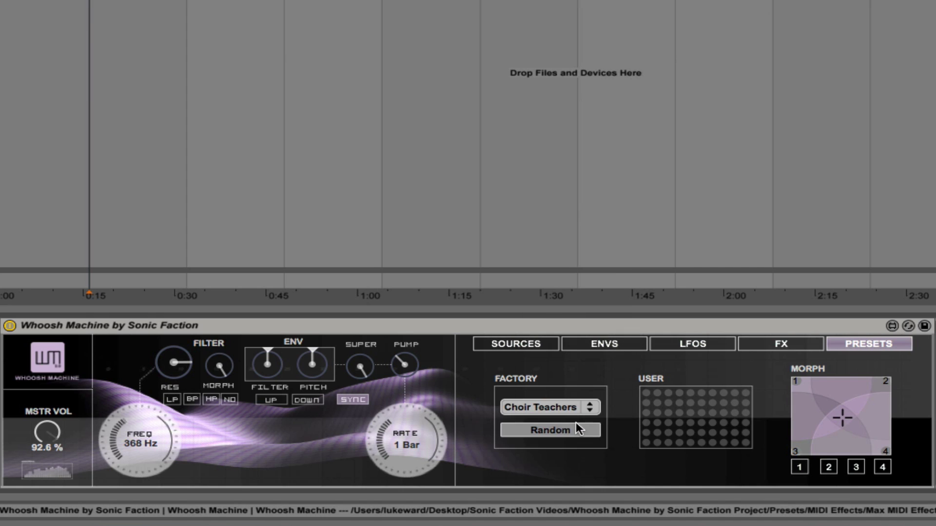
click(829, 467)
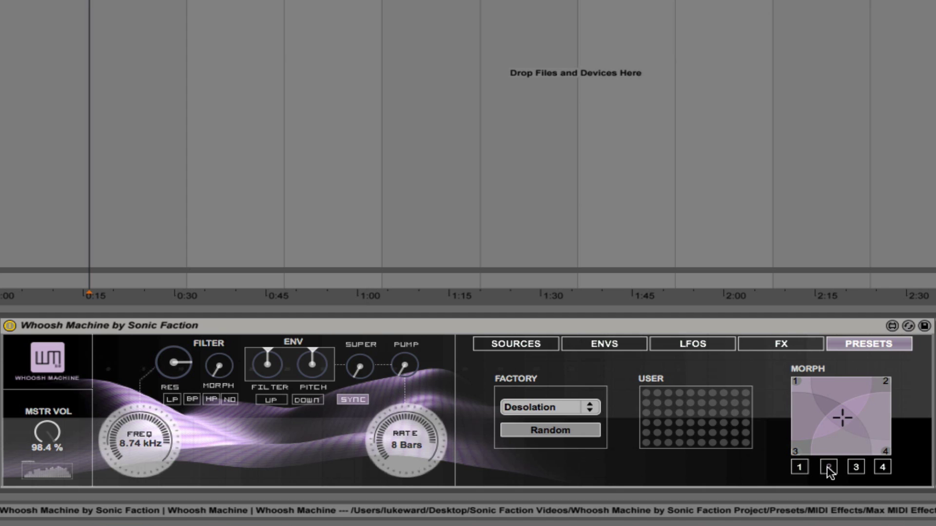
Load the Cello and then Hellspawn drone presets, leaving Hellspawn active
click(546, 411)
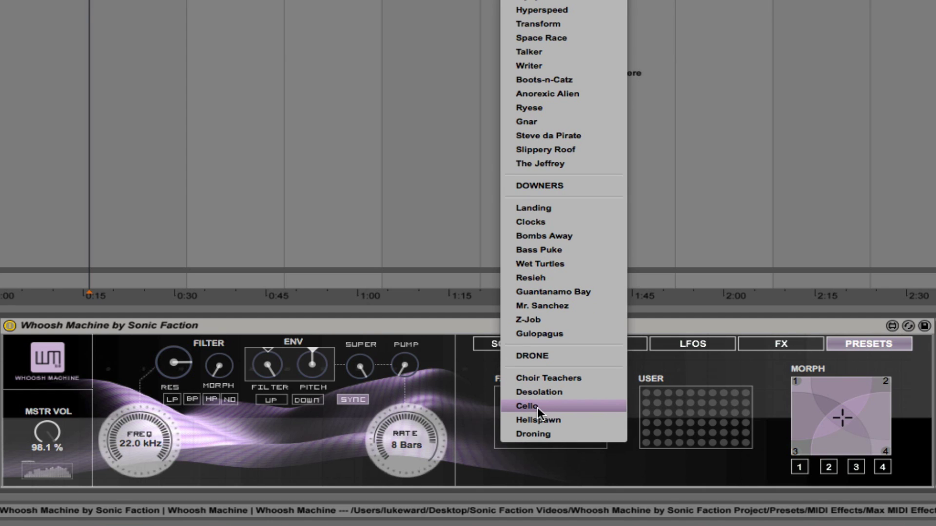
click(543, 410)
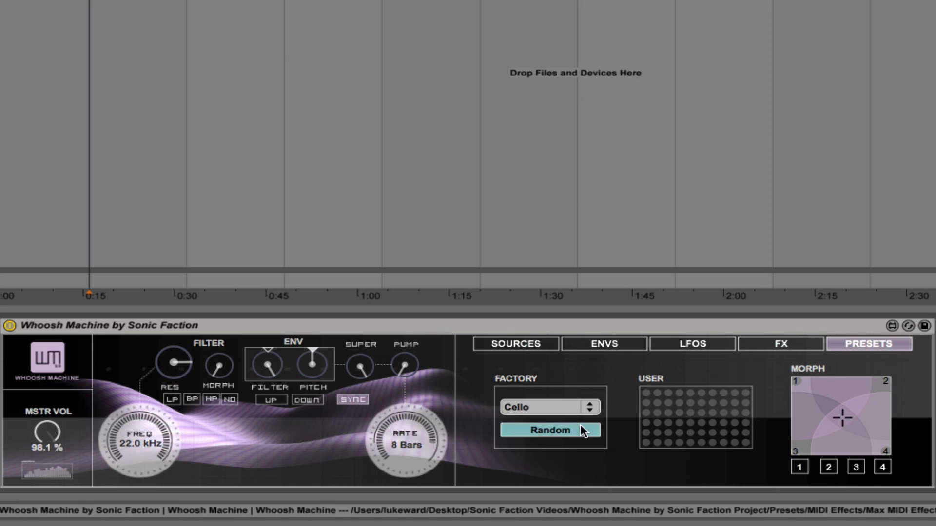
click(543, 410)
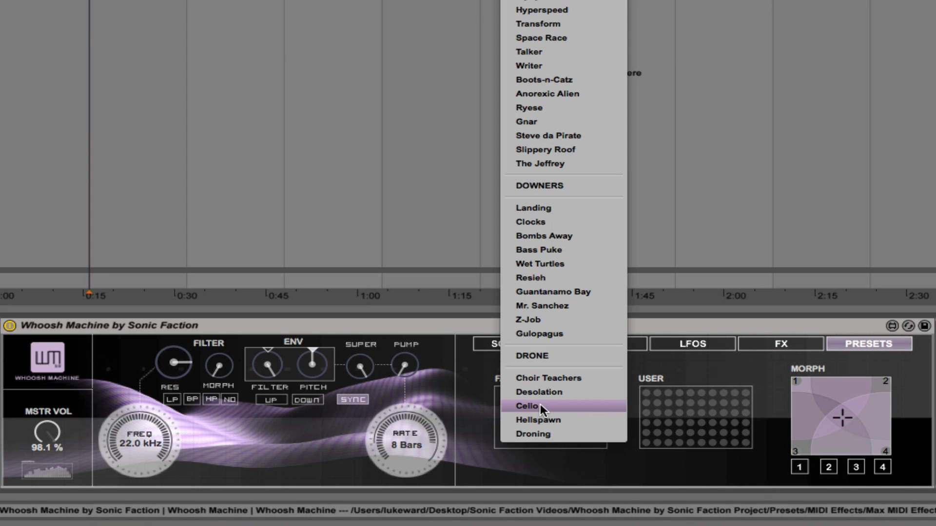
click(568, 420)
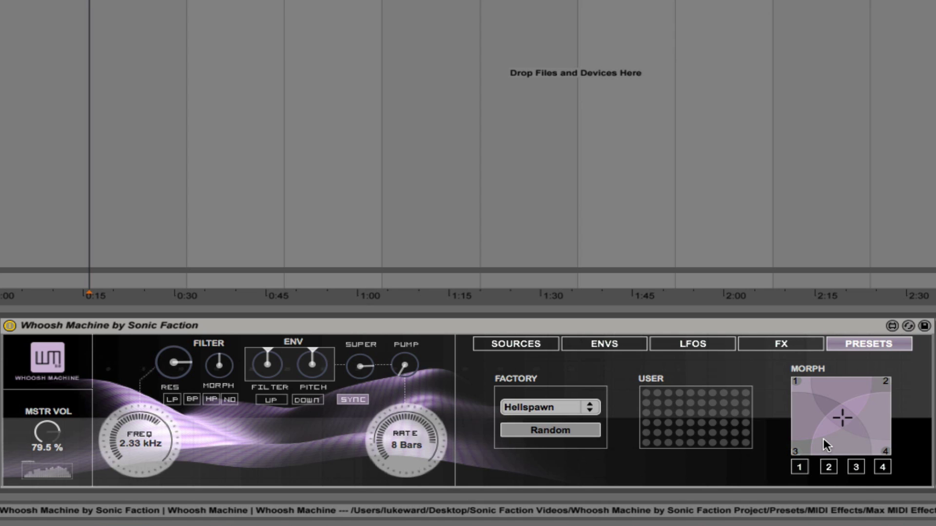
Move the morph point between the corners, ending lower right at FREQ 2.66 kHz and volume 81.4 %
click(817, 406)
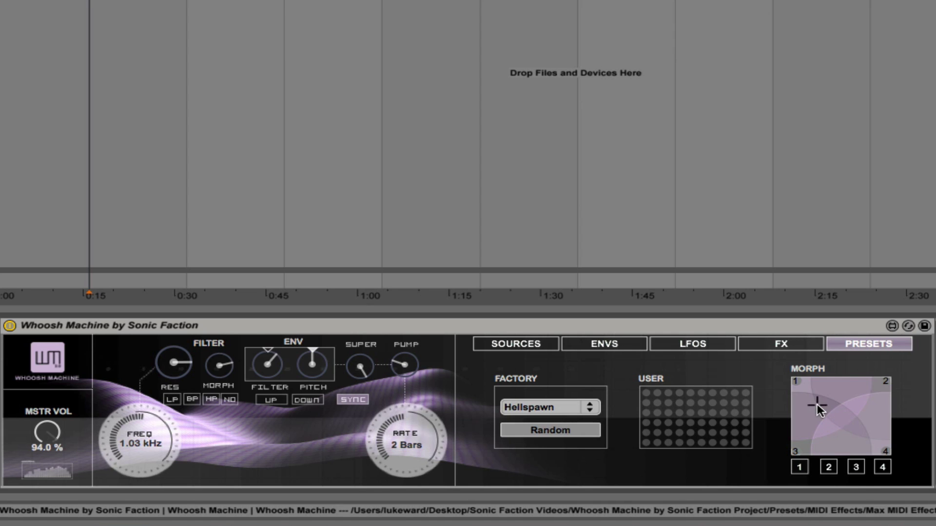
click(853, 399)
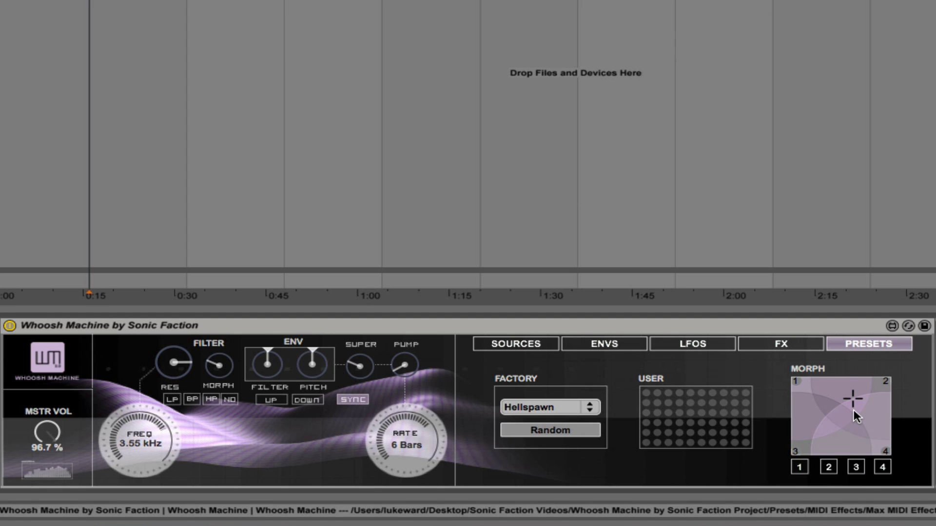
click(815, 395)
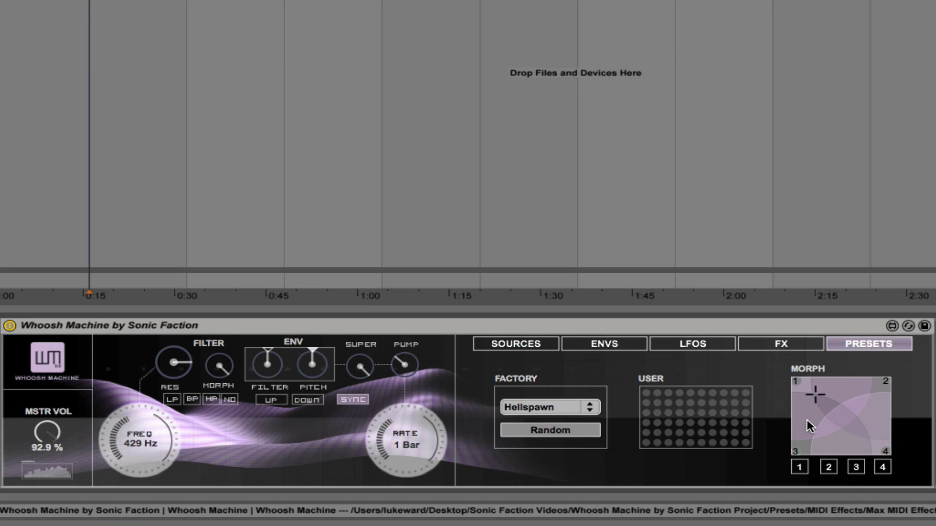
click(857, 399)
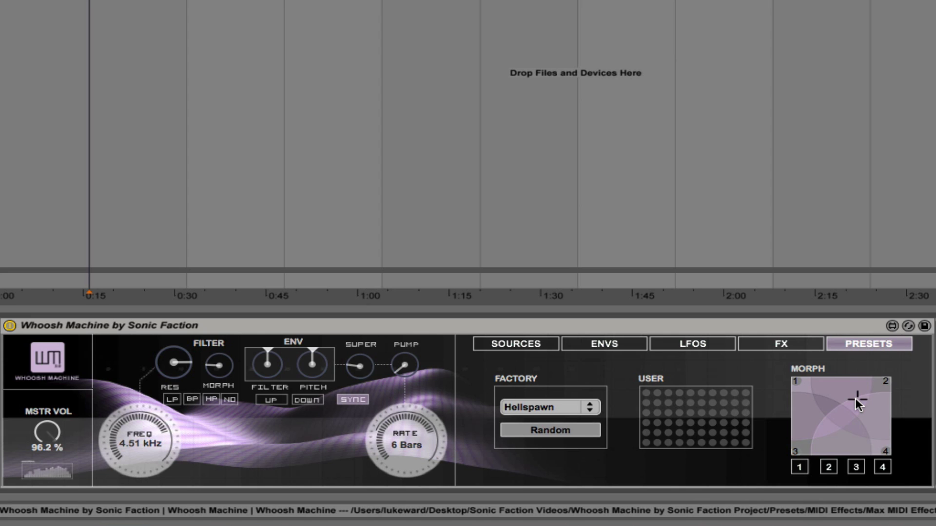
click(826, 429)
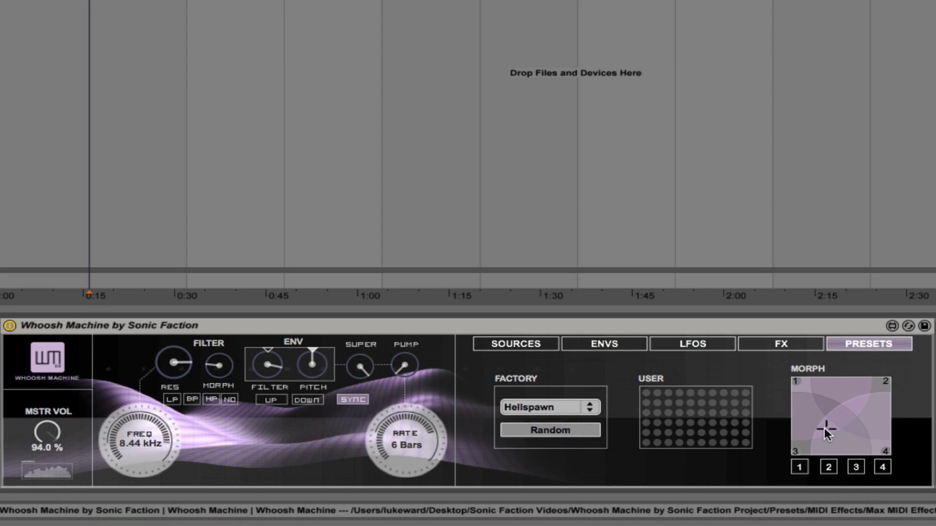
click(867, 434)
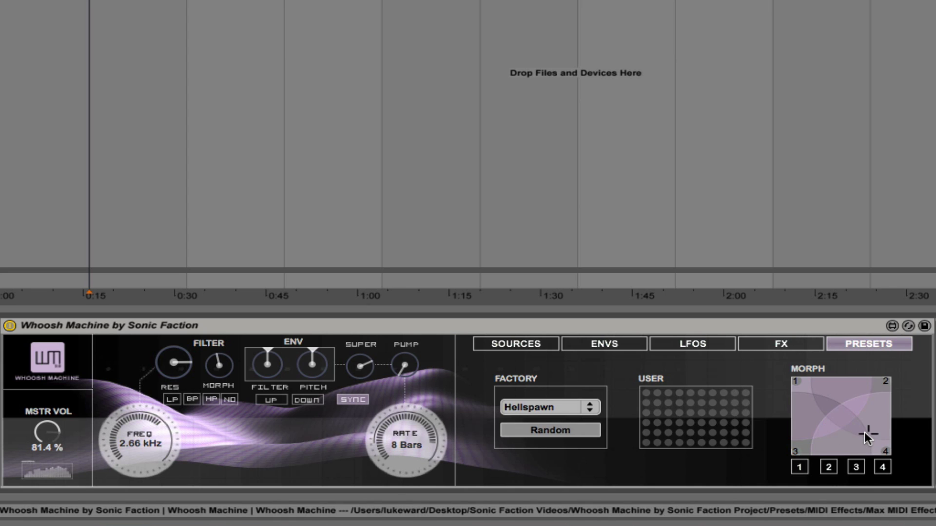